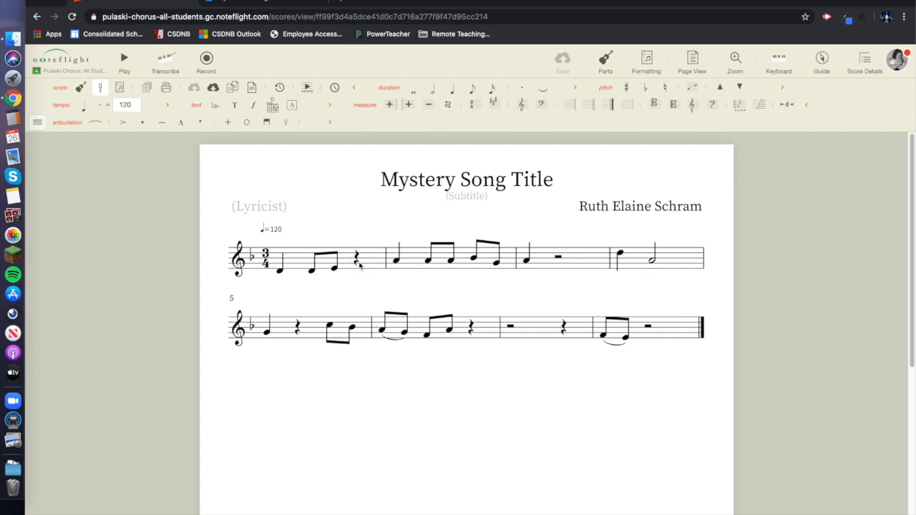
- Replace the quarter rest in measure 1 with eighth notes F and G, following the Mystery Song PDF
left_click(241, 3)
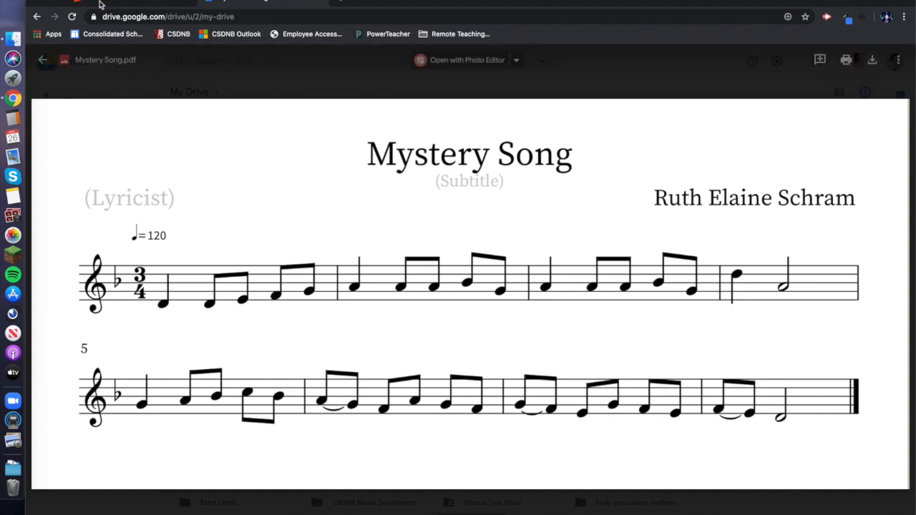
key("ctrl+shift+Tab")
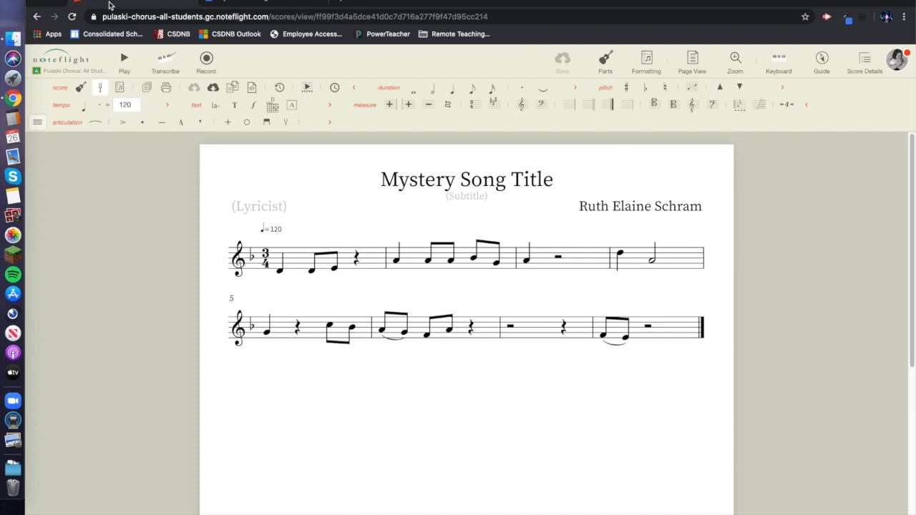
left_click(356, 259)
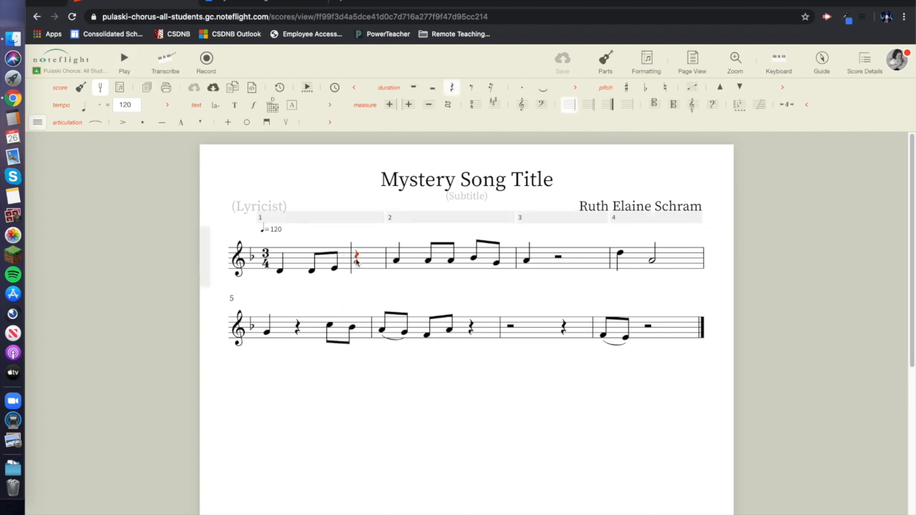
left_click(355, 266)
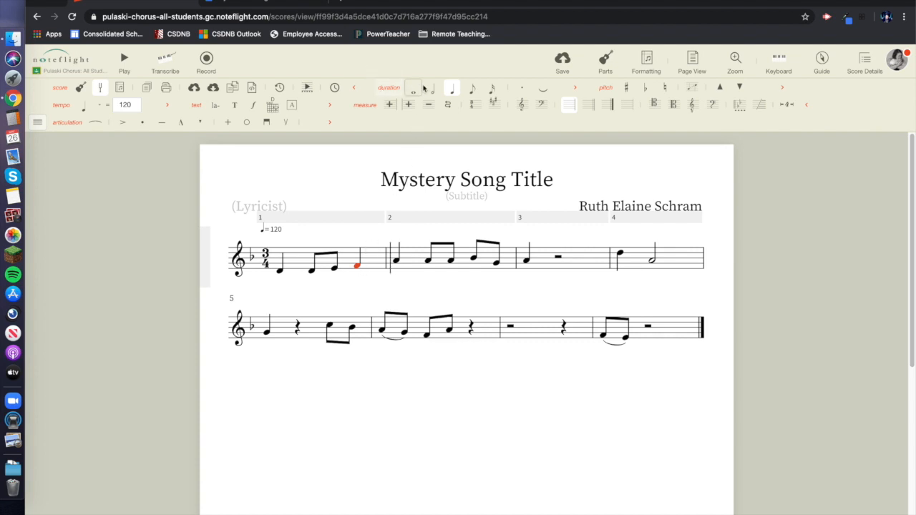
left_click(471, 88)
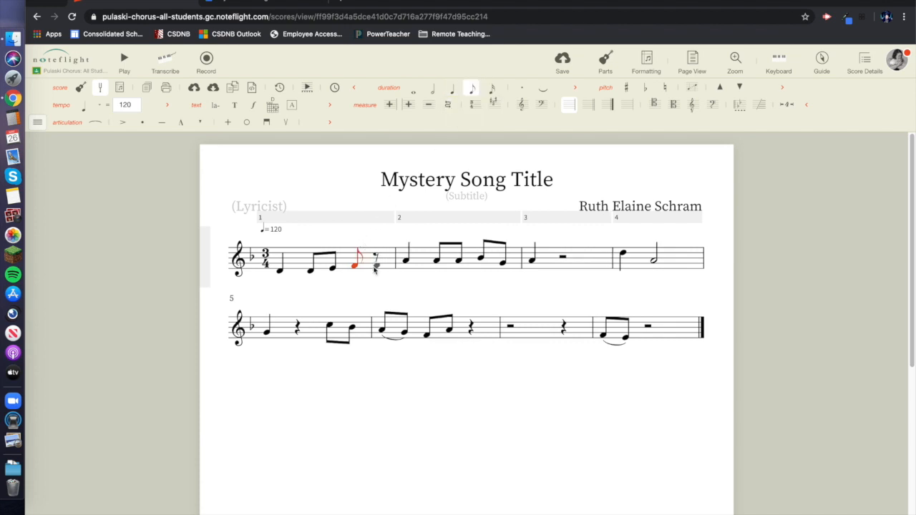
left_click(376, 265)
- Check the Mystery Song PDF and enter eighth notes A, A and B in place of the half rest in measure 3
left_click(275, 5)
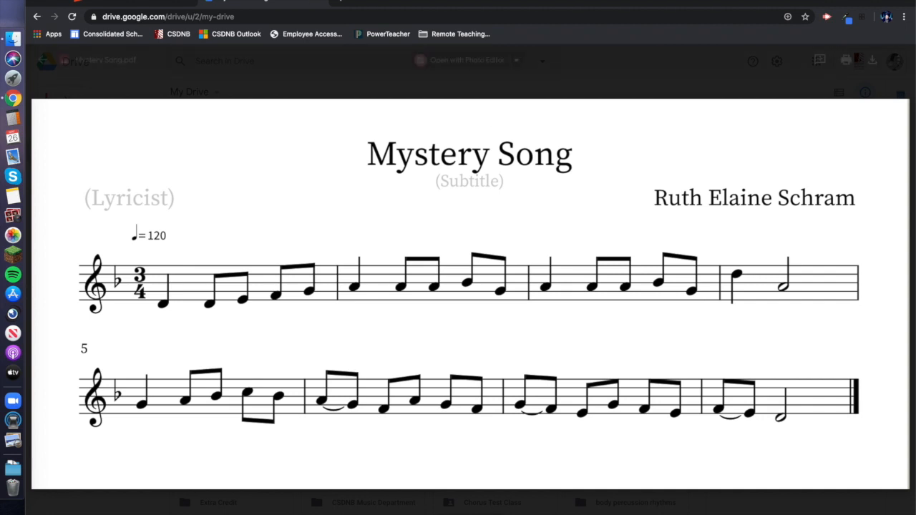
left_click(109, 2)
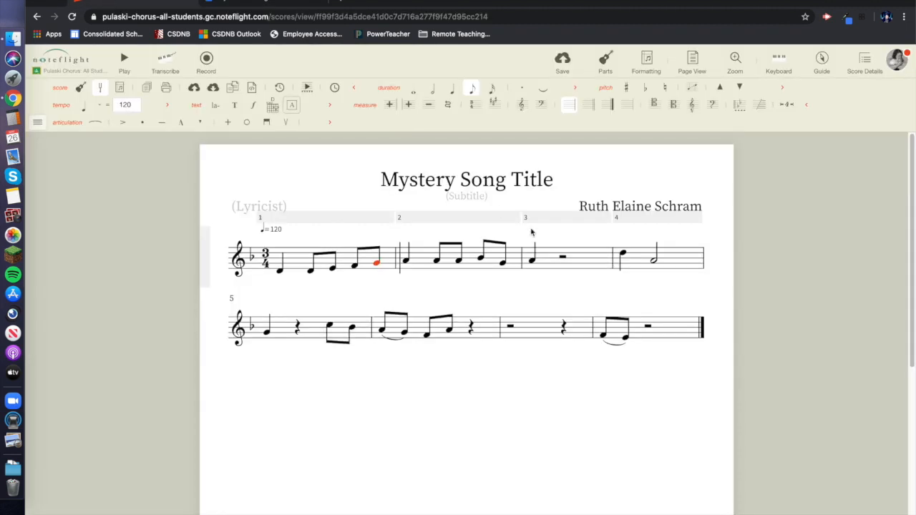
left_click(560, 258)
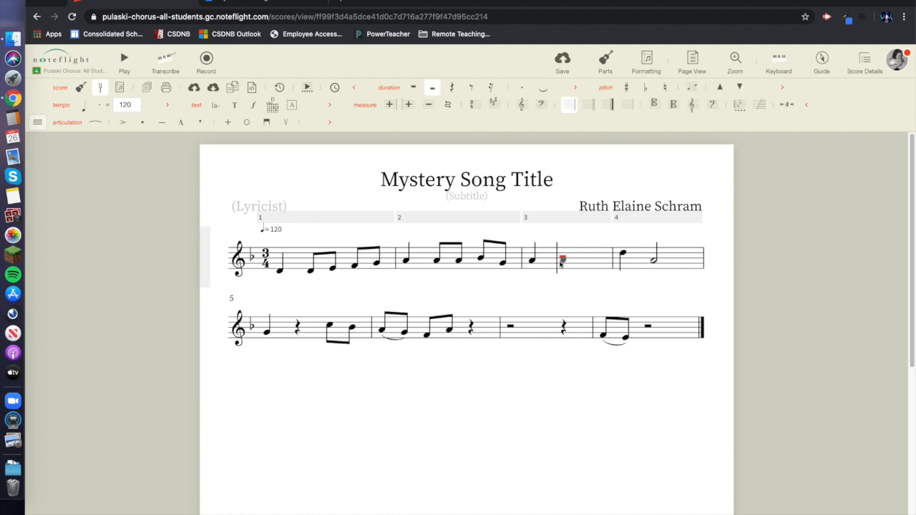
left_click(564, 263)
left_click(470, 89)
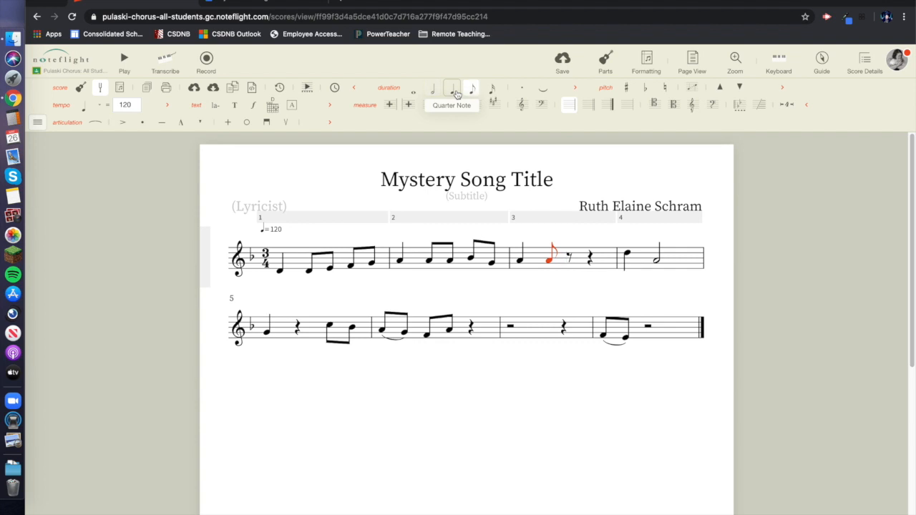
left_click(570, 261)
left_click(591, 260)
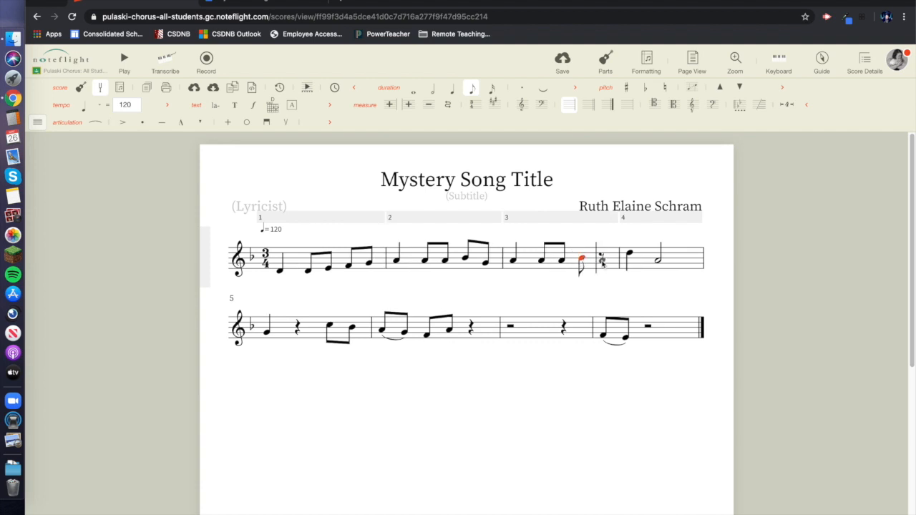
- Fill the remaining eighth rest in measure 3 with a note and adjust its pitch to G
left_click(601, 260)
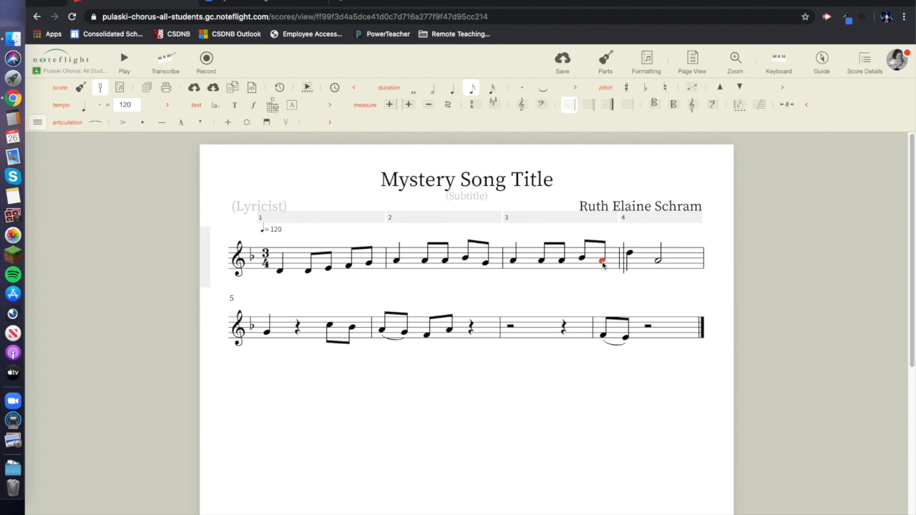
key("Delete")
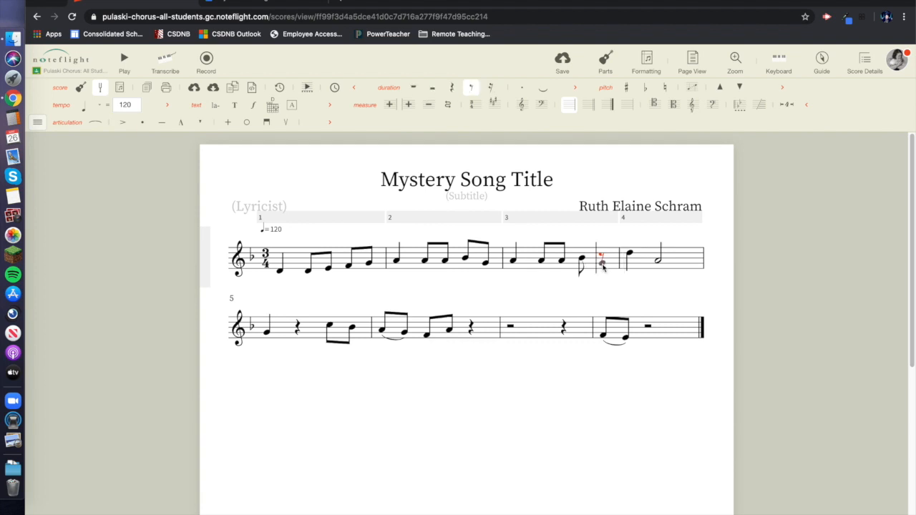
left_click(602, 263)
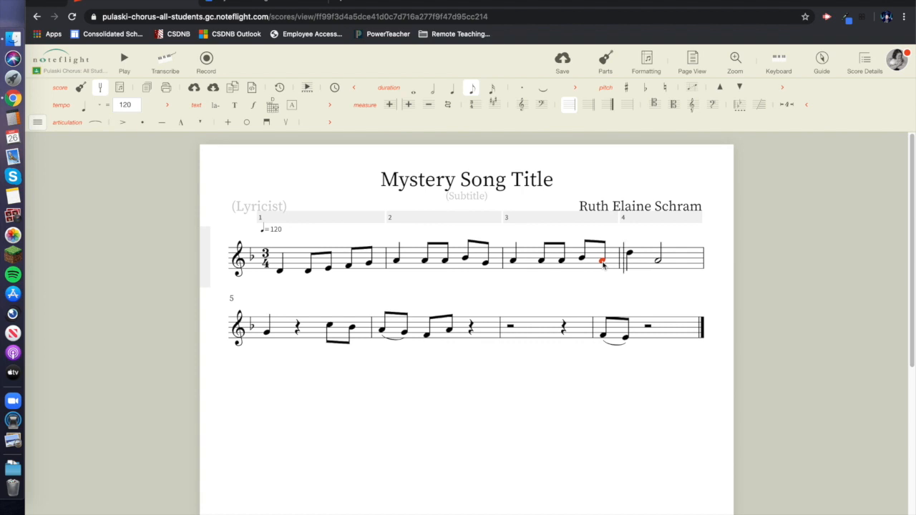
key("Up")
key("Up")
key("Down")
key("Down")
key("Down")
- Replace the quarter rest in measure 5 with eighth notes A and B, following the Mystery Song PDF
left_click(237, 3)
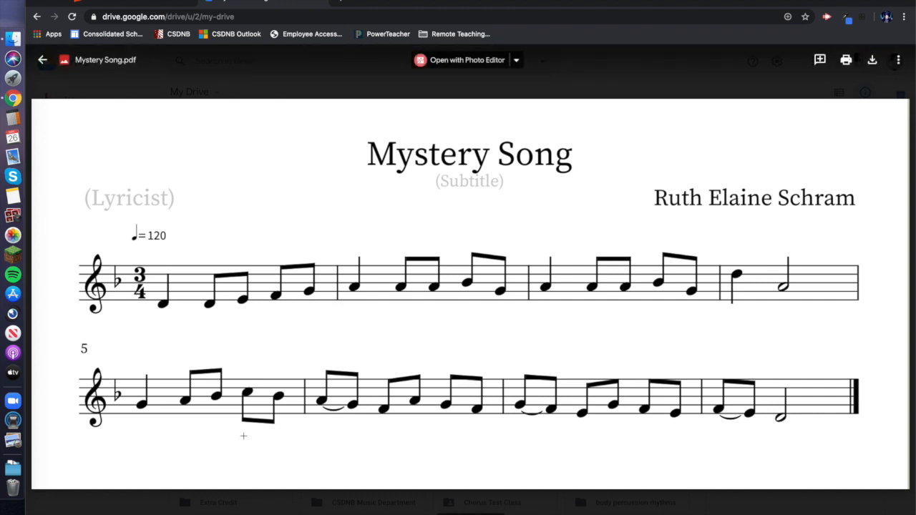
left_click(129, 5)
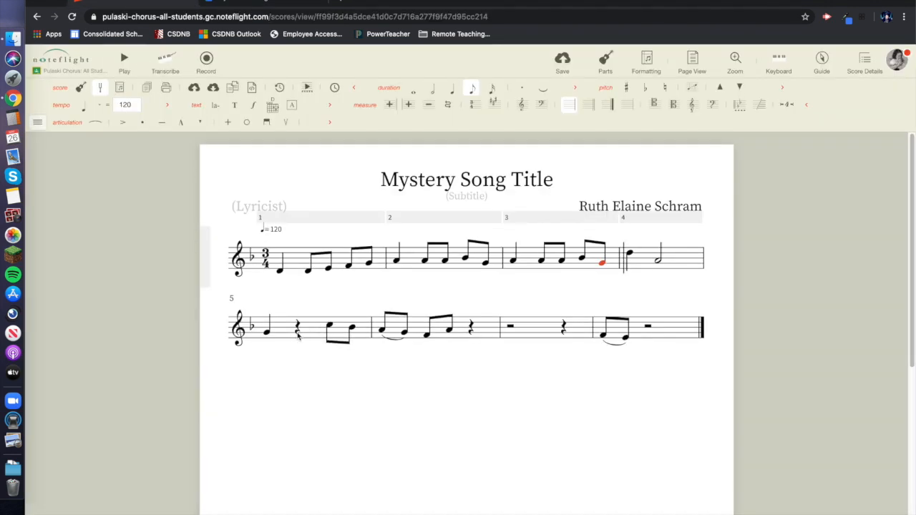
left_click(236, 5)
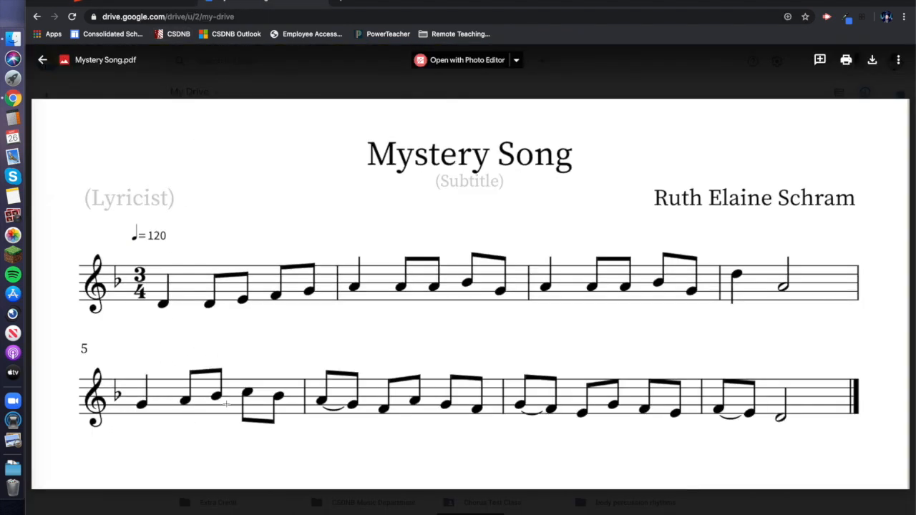
left_click(118, 5)
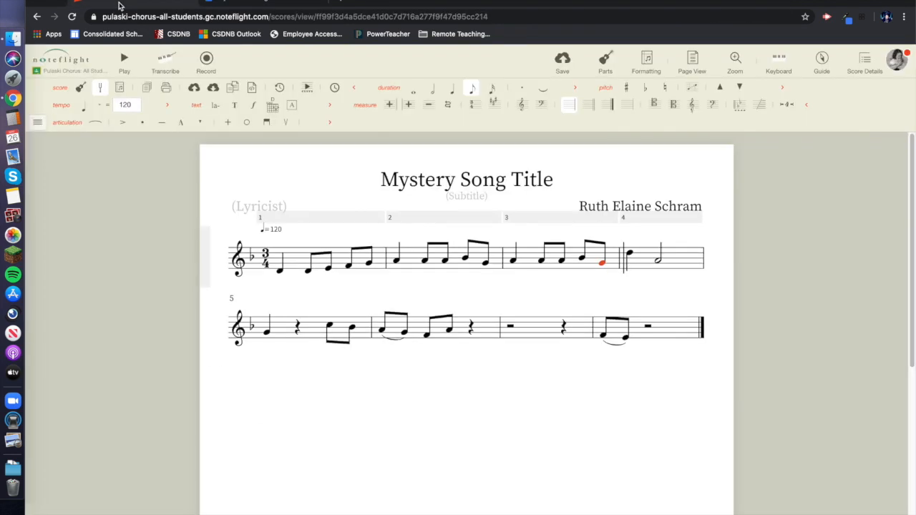
left_click(297, 331)
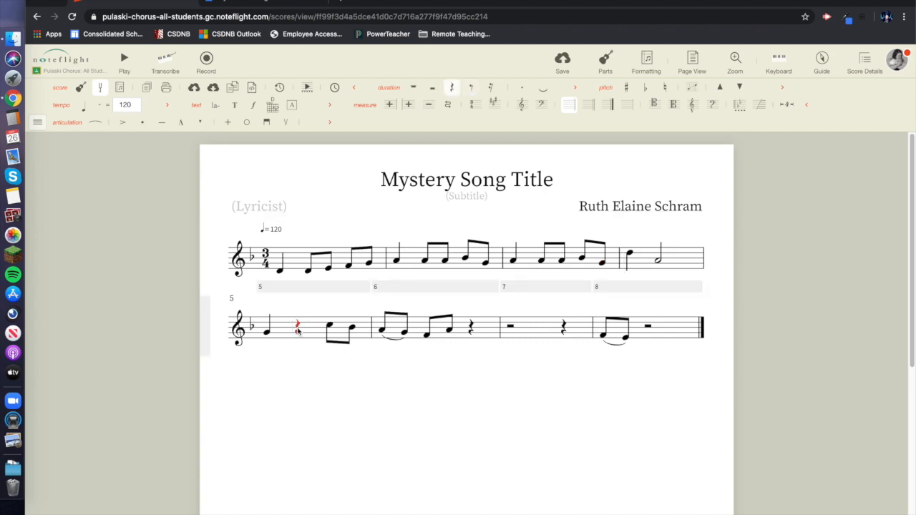
left_click(602, 263)
key("Right")
key("Right")
key("Right")
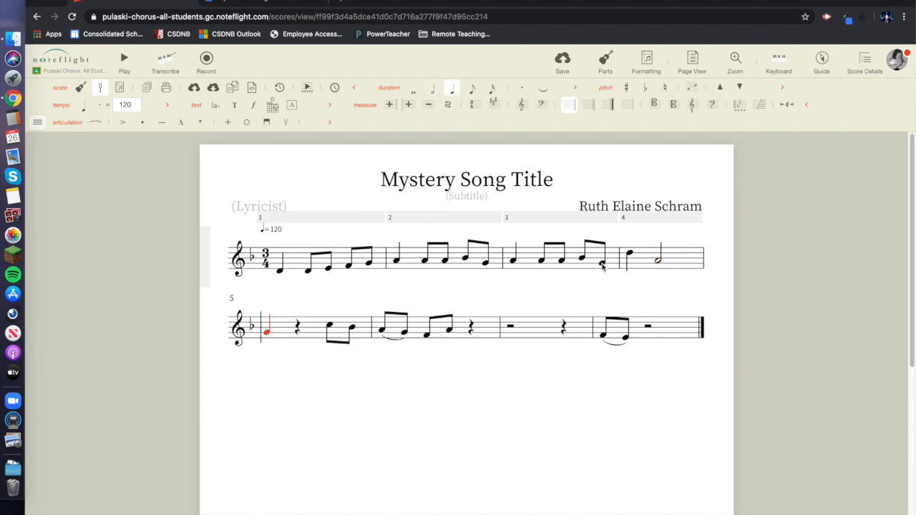
key("Right")
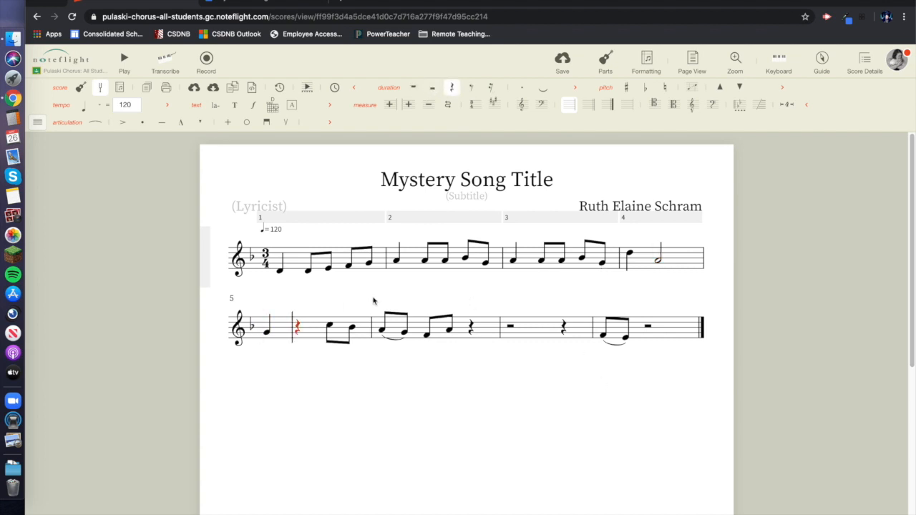
left_click(297, 330)
left_click(473, 89)
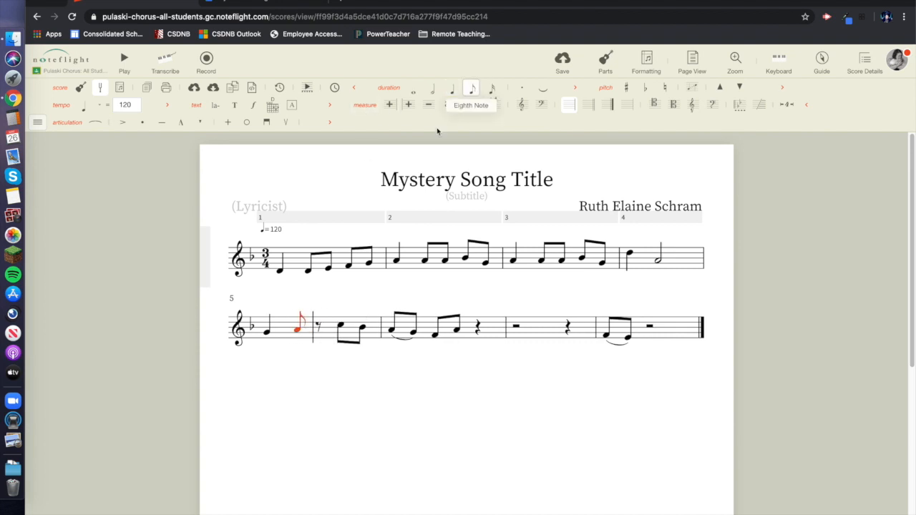
left_click(319, 328)
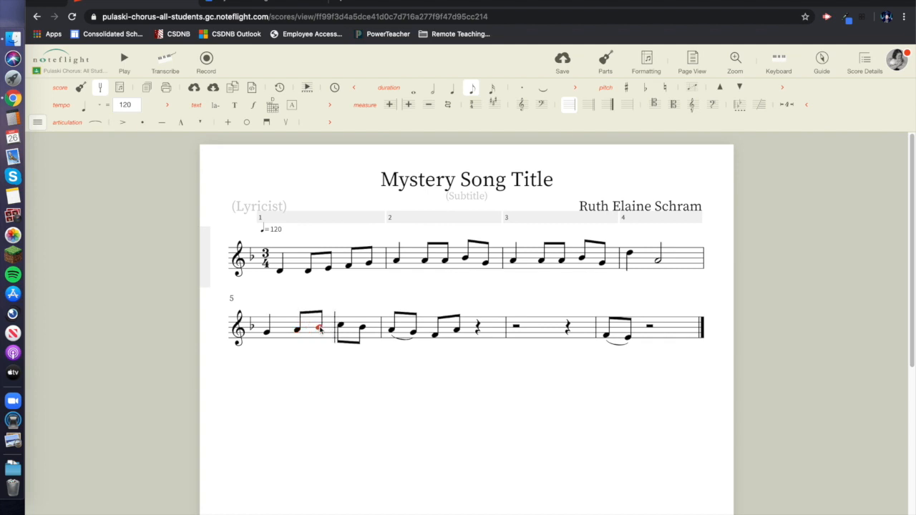
- Replace the quarter rest in measure 6 with an eighth-note G as in the PDF, deleting the stray F from measure 7
key("Right")
left_click(478, 330)
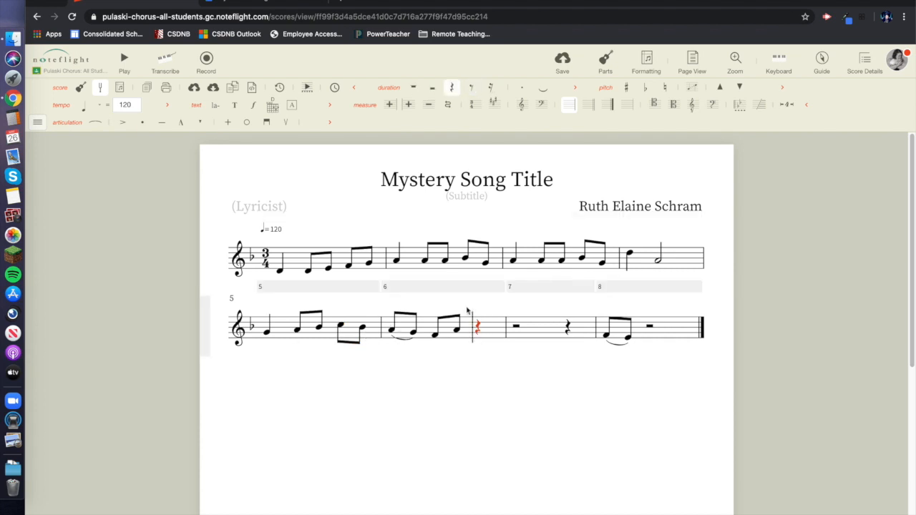
left_click(244, 2)
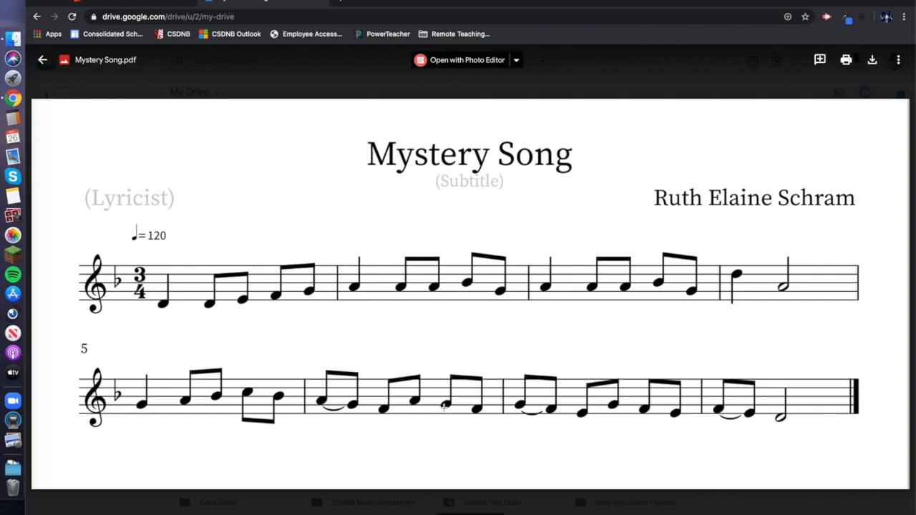
left_click(139, 2)
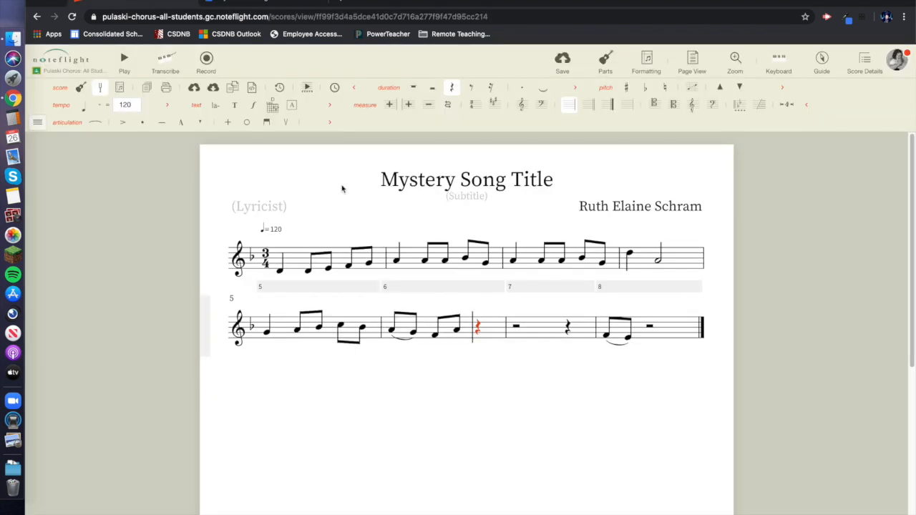
left_click(480, 333)
key("f")
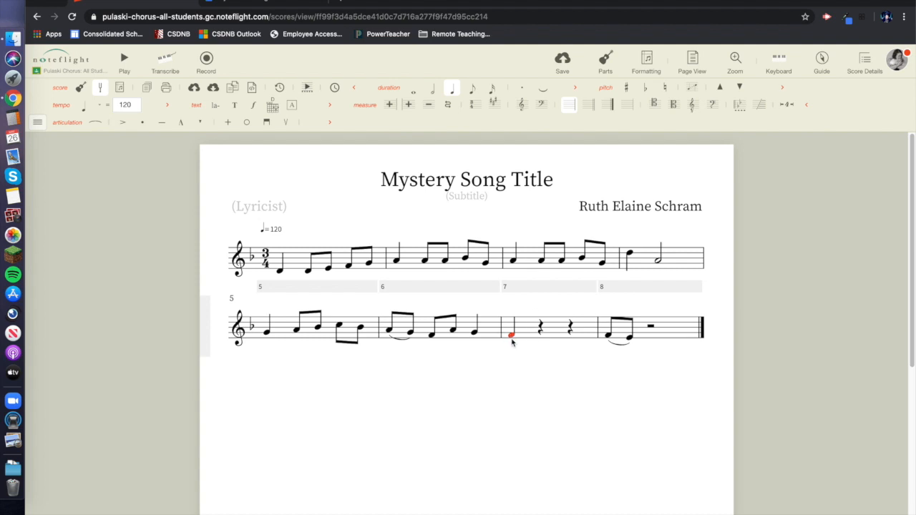
key("Delete")
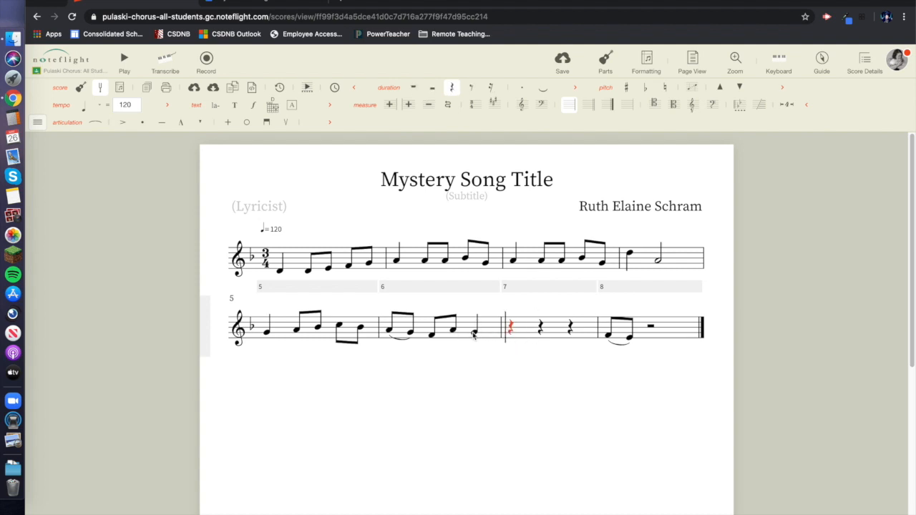
left_click(471, 87)
left_click(467, 330)
key("Delete")
left_click(467, 331)
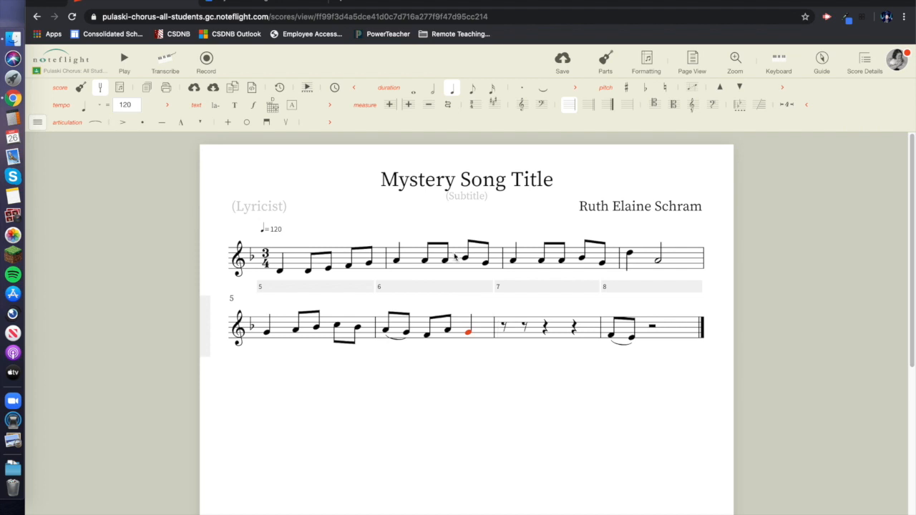
left_click(473, 89)
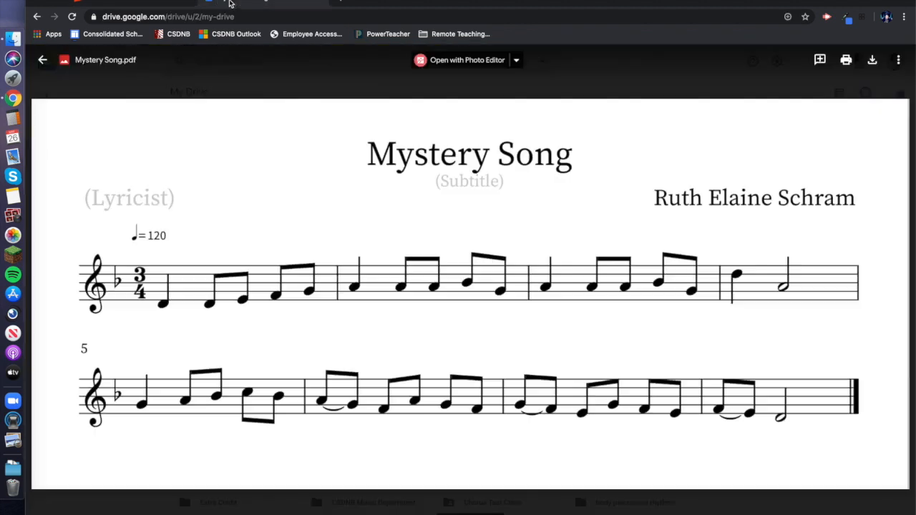
- Complete measure 6 with an eighth-note F and fill measure 7 with eighth notes G, F, E, G, F, E from the PDF
left_click(231, 4)
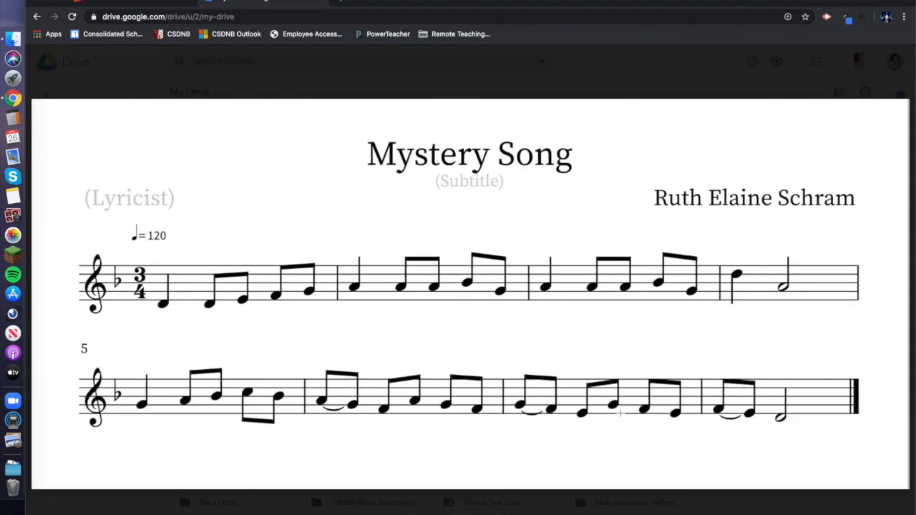
left_click(118, 6)
key("a")
key("f")
key("e")
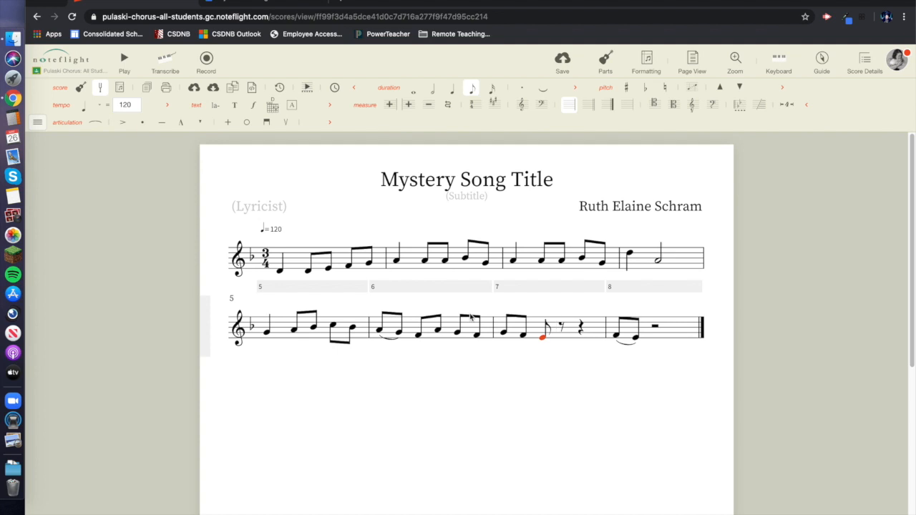
key("g")
key("f")
key("e")
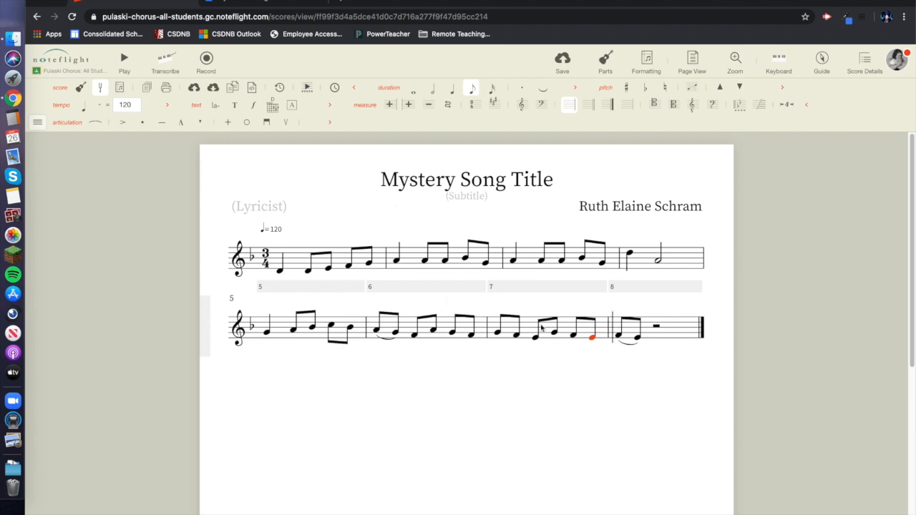
- Slur the first two eighth notes of measure 7, G and F, following the Mystery Song PDF
left_click(247, 3)
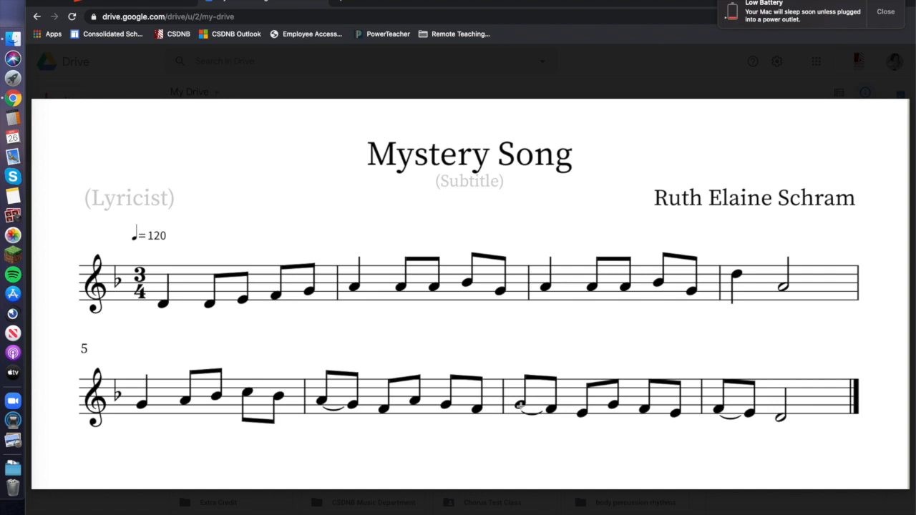
left_click(105, 2)
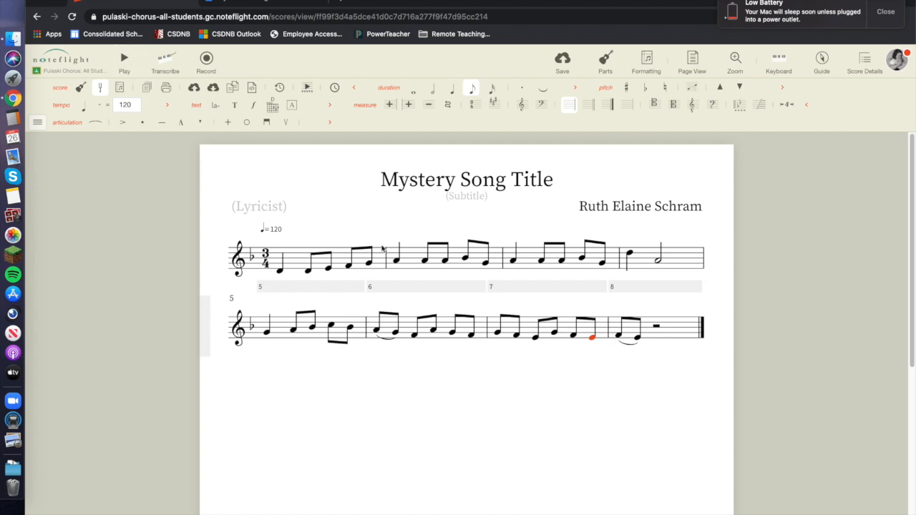
left_click(498, 334)
left_click(38, 122)
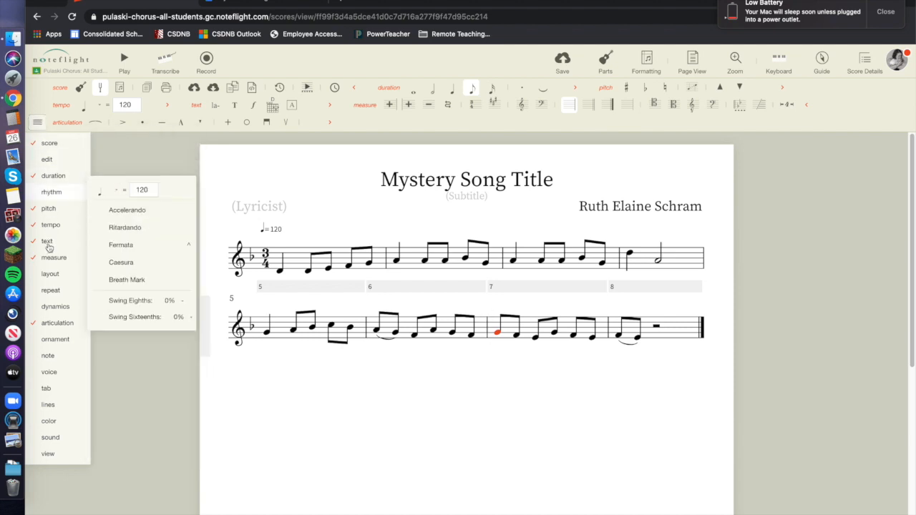
mouse_move(45, 329)
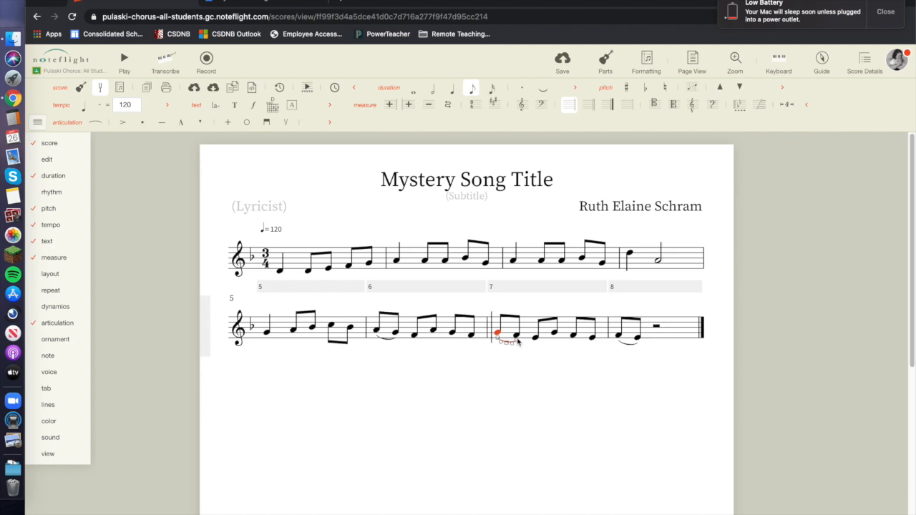
mouse_move(518, 345)
left_mouse_down()
mouse_move(515, 337)
mouse_move(622, 374)
mouse_move(621, 359)
mouse_move(527, 348)
mouse_move(605, 347)
mouse_move(538, 350)
mouse_move(509, 344)
mouse_move(506, 333)
mouse_move(517, 344)
left_mouse_up()
left_click(513, 380)
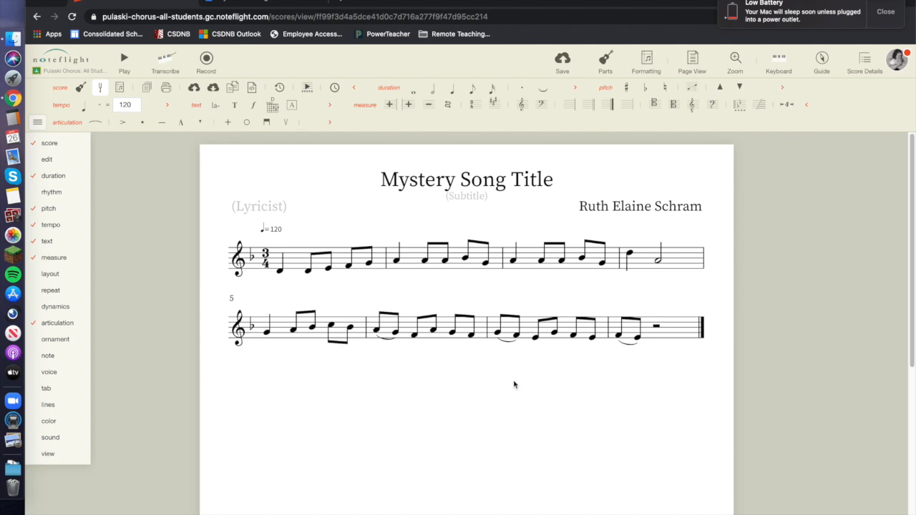
- Replace the half rest in measure 8 with a half-note D as in the PDF, and delete the extra measure 9
left_click(657, 329)
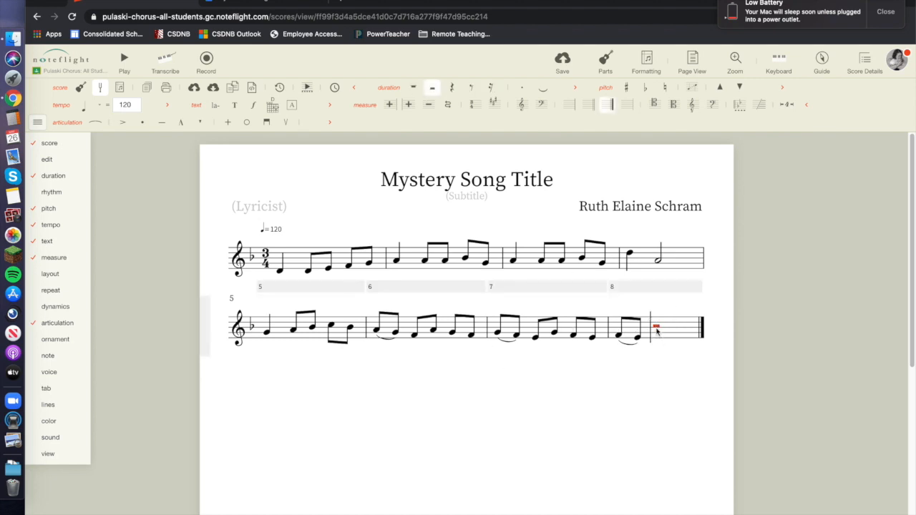
left_click(274, 2)
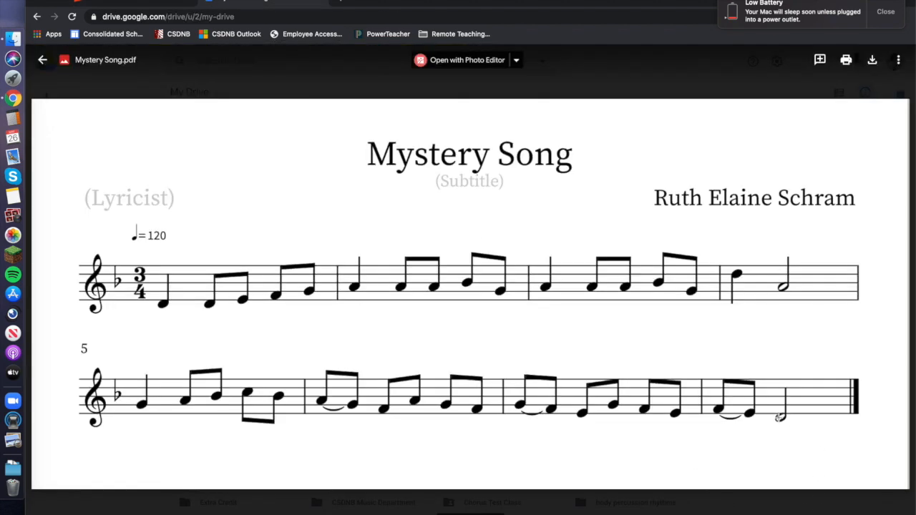
left_click(104, 3)
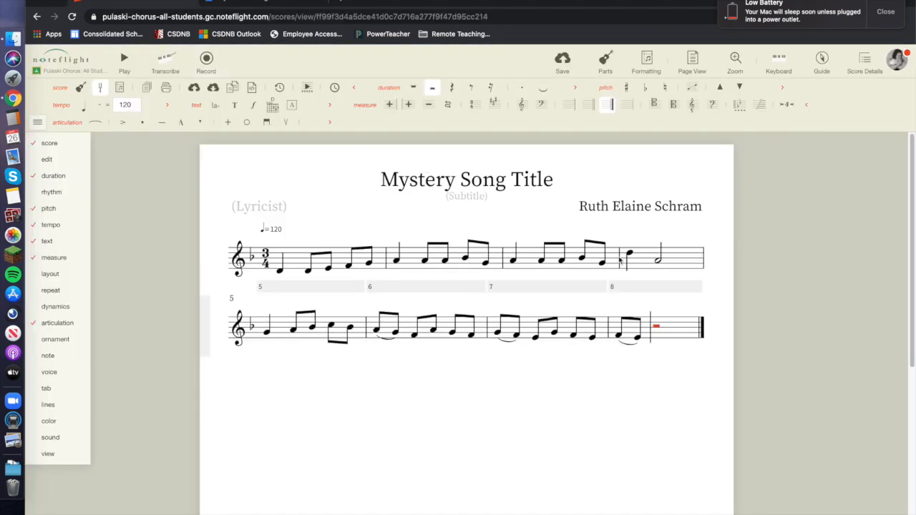
left_click(658, 340)
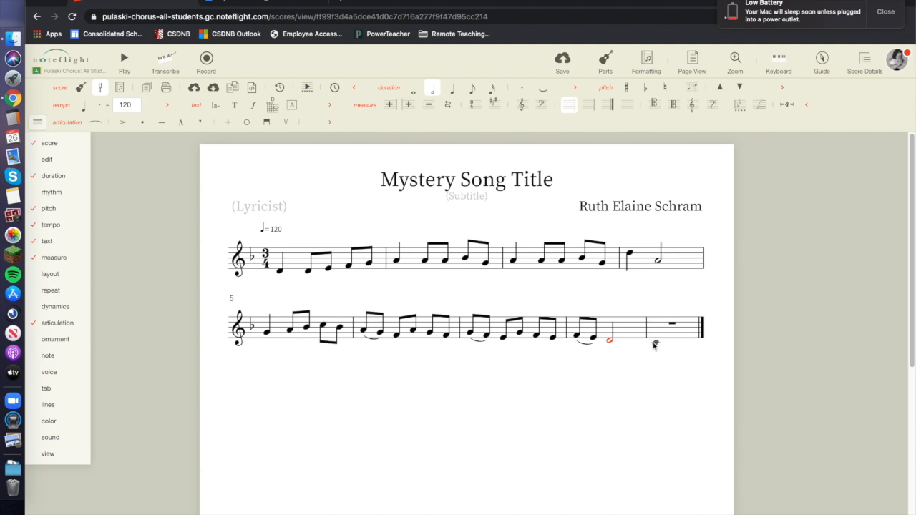
left_click(672, 326)
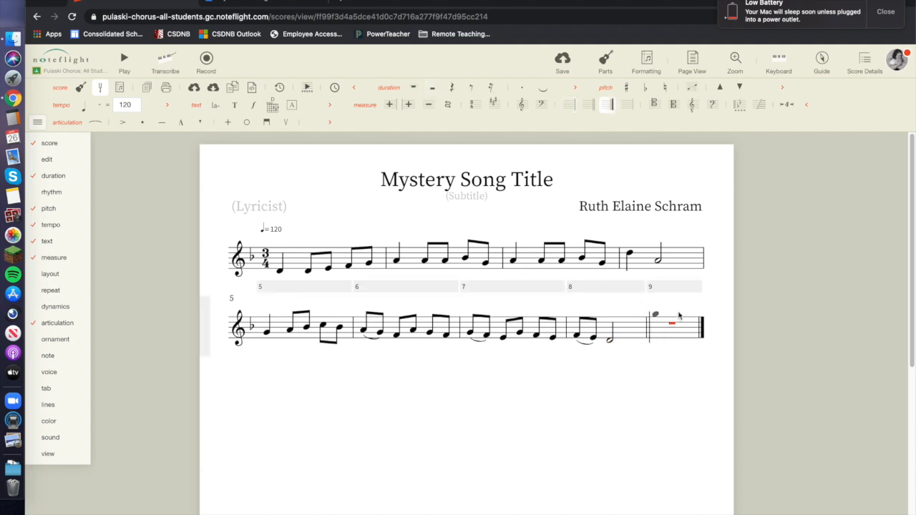
left_click(429, 108)
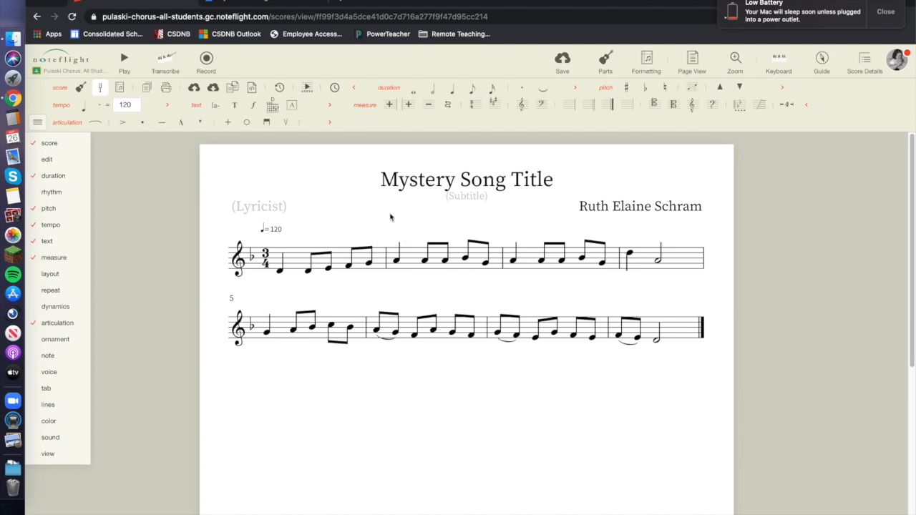
left_click(431, 183)
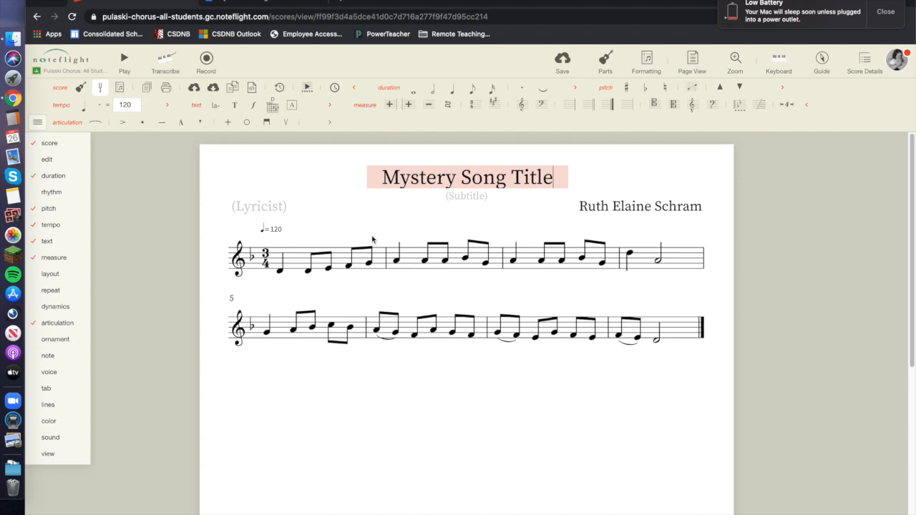
left_click(405, 216)
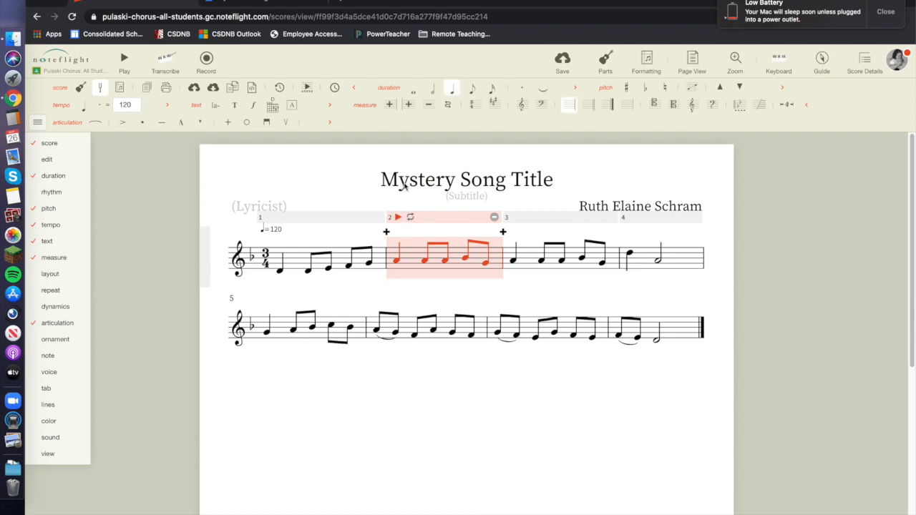
left_click(242, 227)
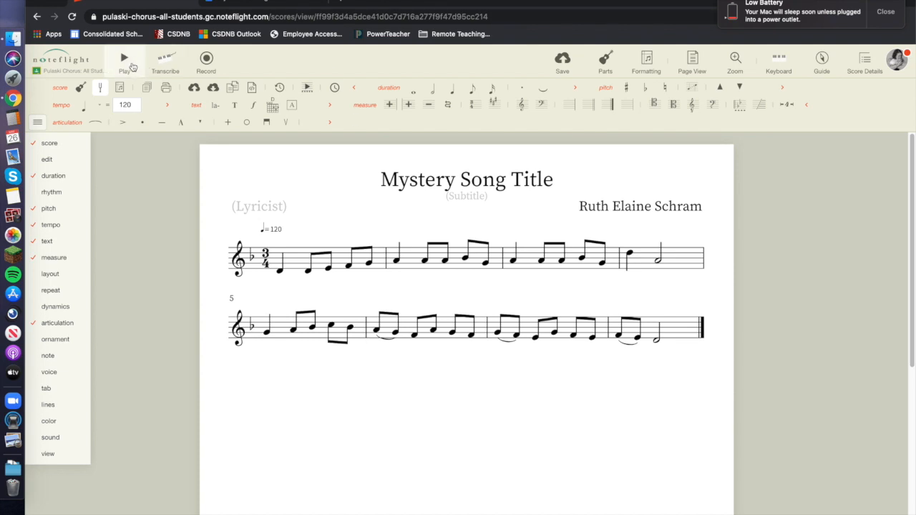
- Play the completed score through to its final barline and stop the playback
left_click(125, 61)
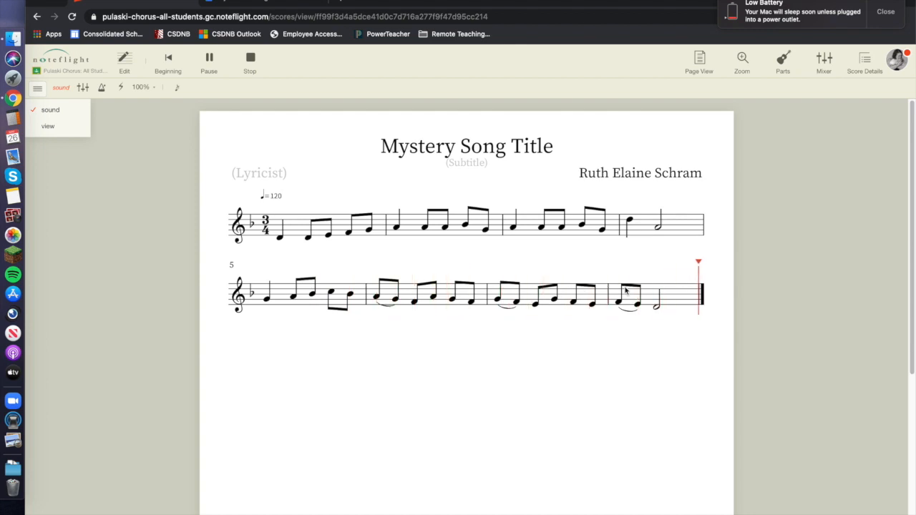
left_click(254, 64)
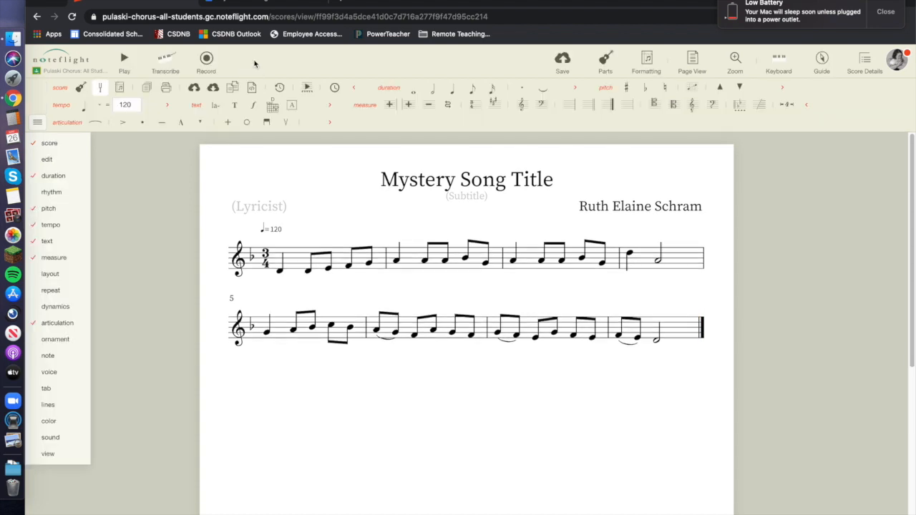
key("XF86AudioRaiseVolume")
- Replace the score's title with "No, I'm not telling :)"
left_click(440, 185)
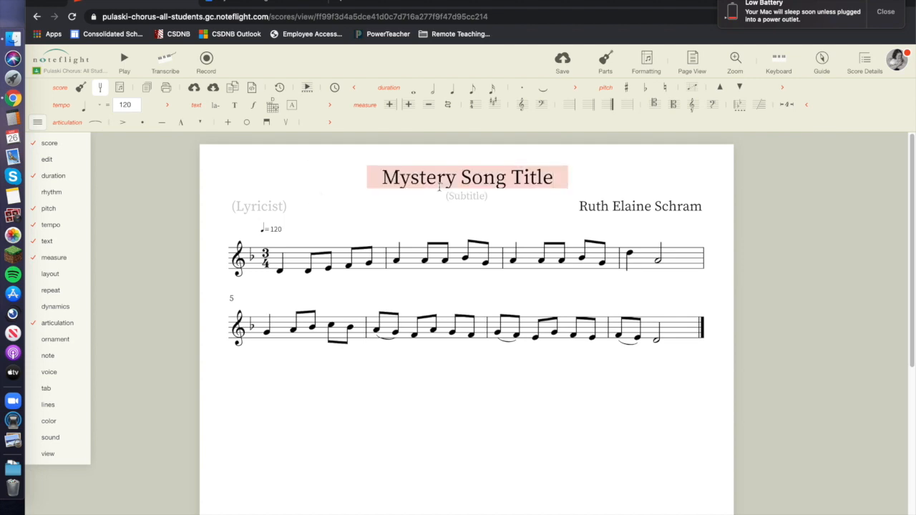
type("No")
key("BackSpace")
key("BackSpace")
key("BackSpace")
key("BackSpace")
key("BackSpace")
key("BackSpace")
key("BackSpace")
key("BackSpace")
key("BackSpace")
key("BackSpace")
key("BackSpace")
key("BackSpace")
key("BackSpace")
key("BackSpace")
key("BackSpace")
key("BackSpace")
key("BackSpace")
key("BackSpace")
key("BackSpace")
key("BackSpace")
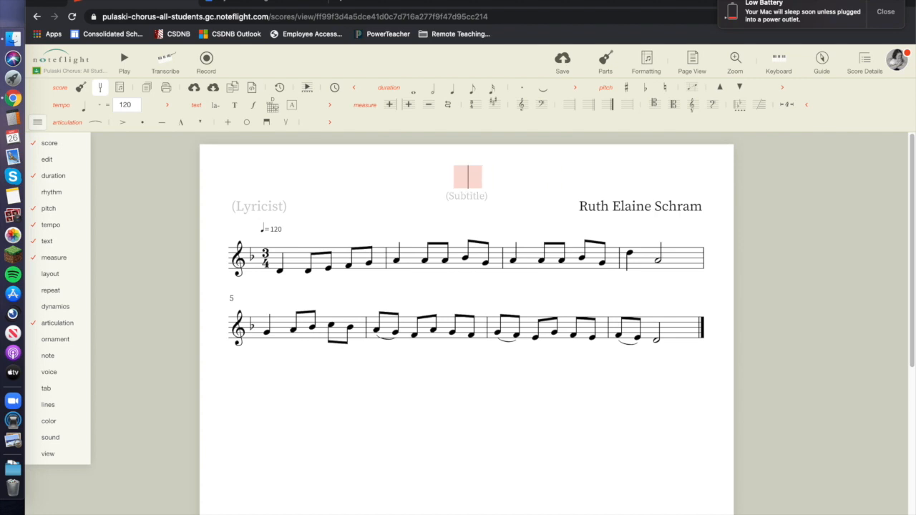
type("No, I")
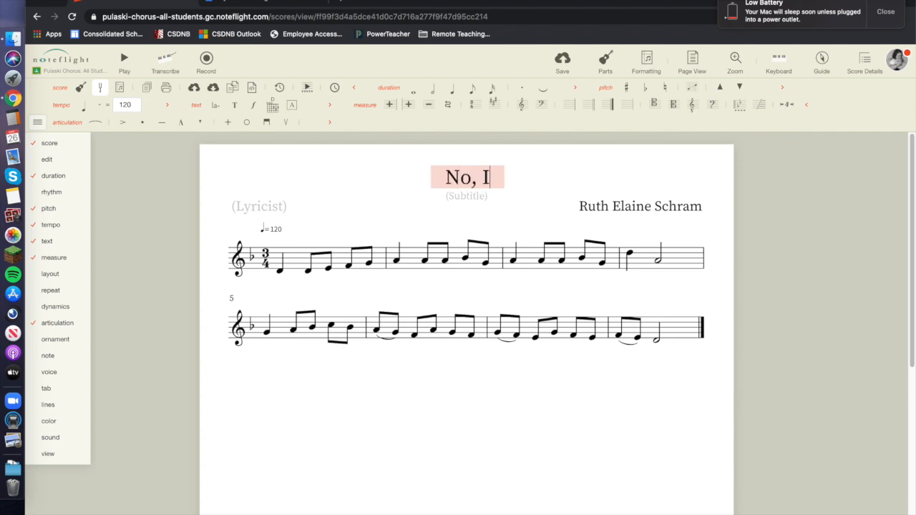
type("'m not telling ")
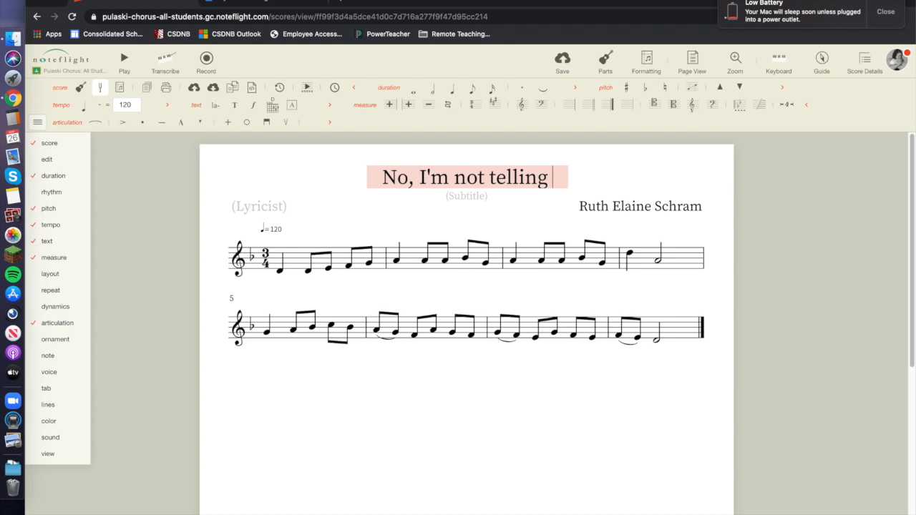
type(":)")
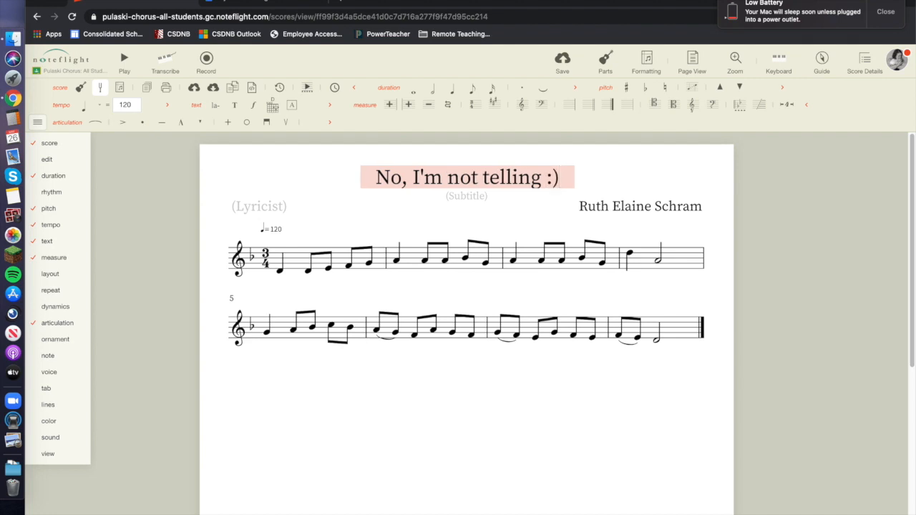
- Fill in the lyricist field above the first staff with the teacher's title and surname
left_click(271, 207)
type("Mrs. Galster")
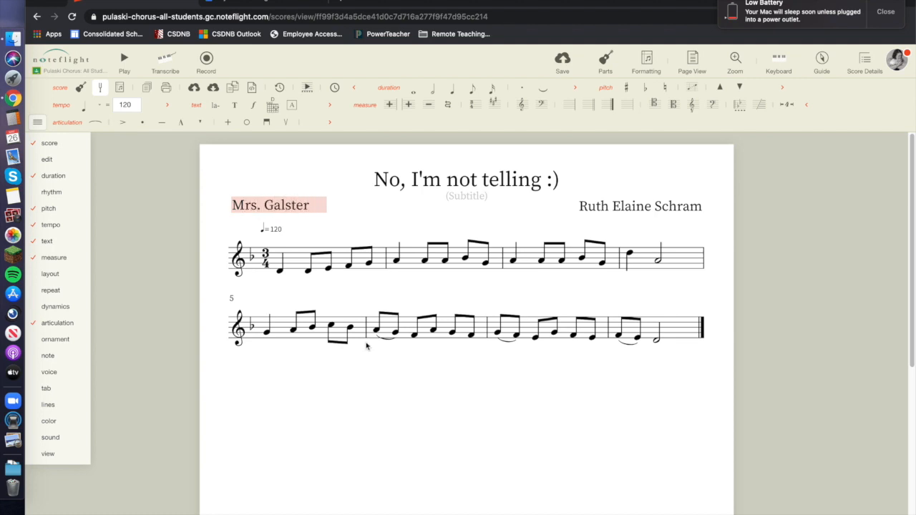
left_click(338, 211)
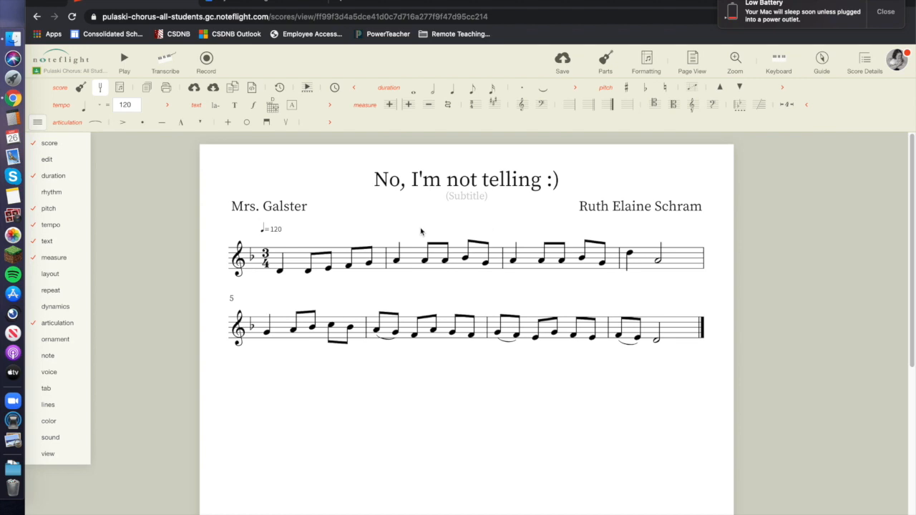
- Check the finished score against the Mystery Song PDF and save it
left_click(244, 5)
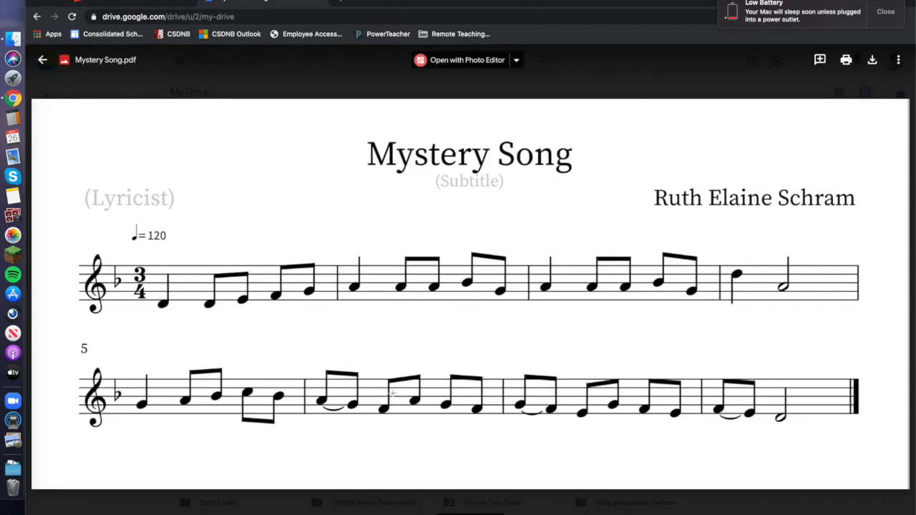
left_click(136, 3)
left_click(562, 64)
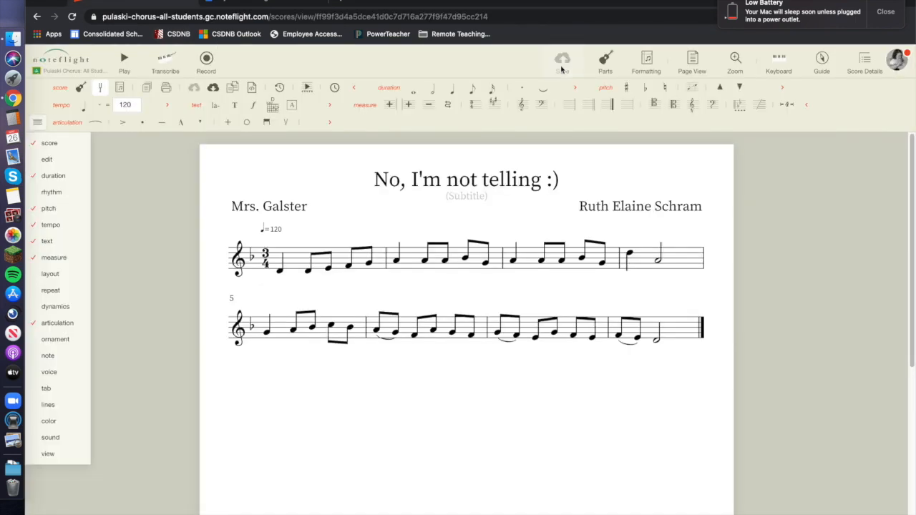